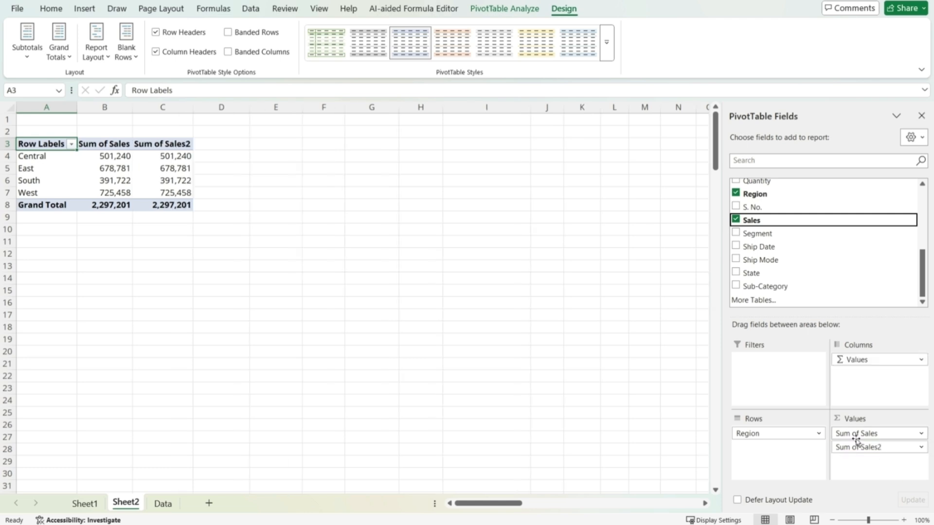
Show the Sum of Sales2 values as % of Grand Total in the PivotTable
mouse_move(99, 161)
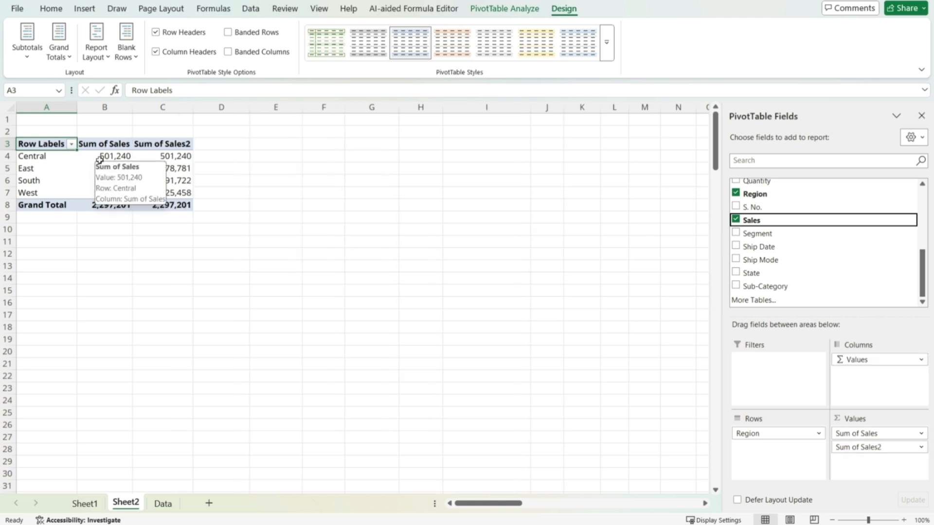
mouse_move(181, 165)
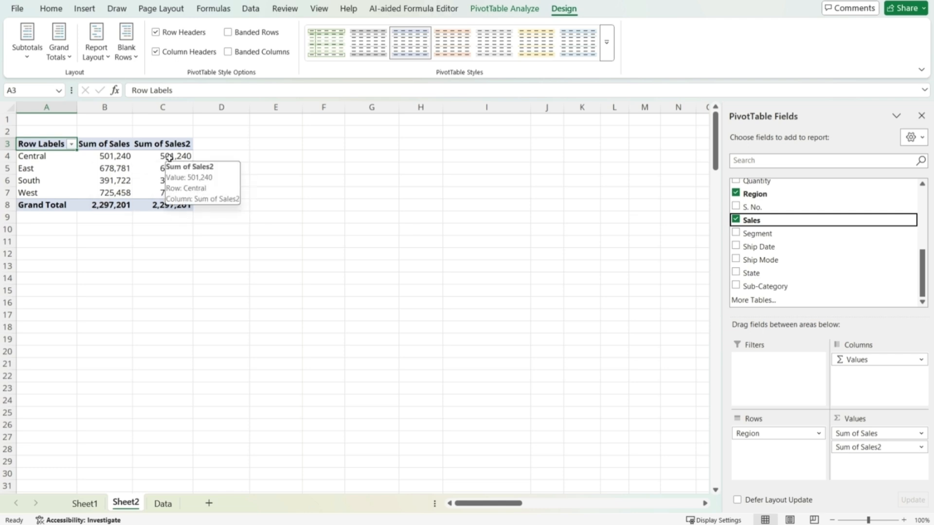
left_click(168, 157)
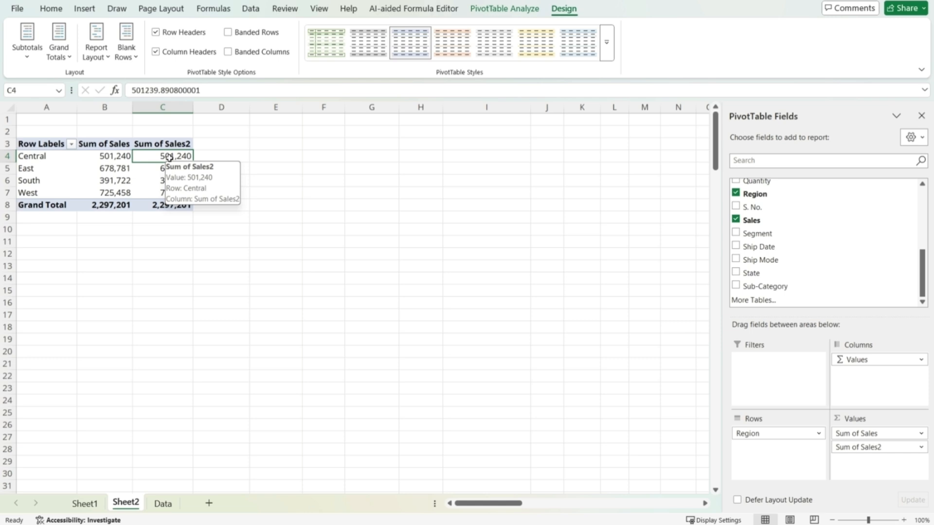
right_click(169, 158)
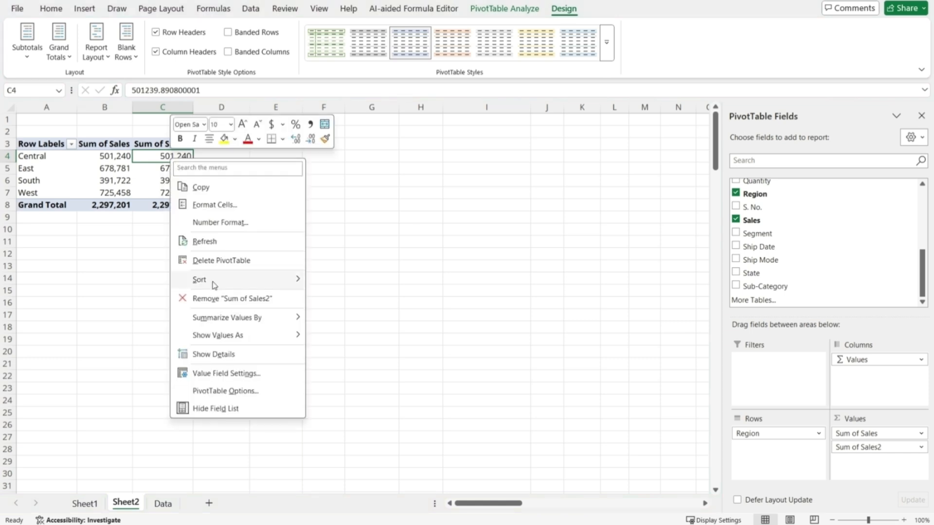
mouse_move(218, 343)
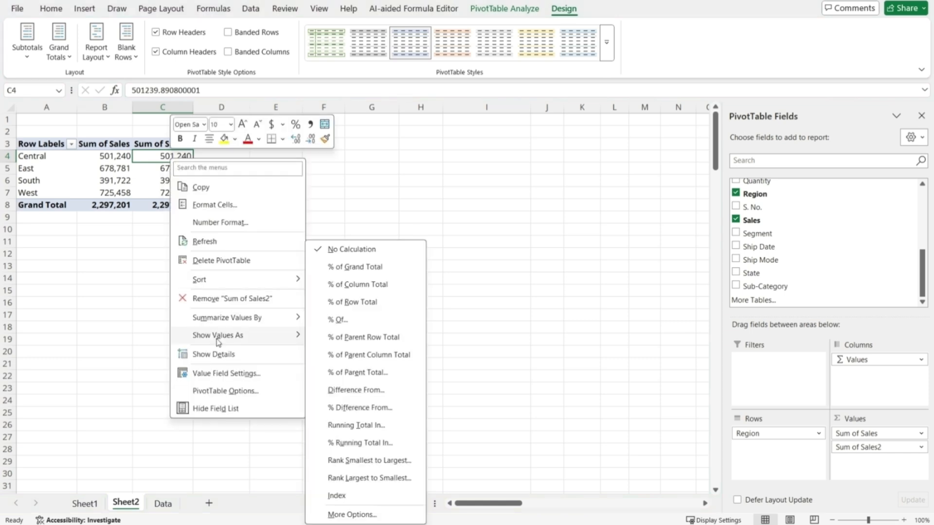
left_click(344, 267)
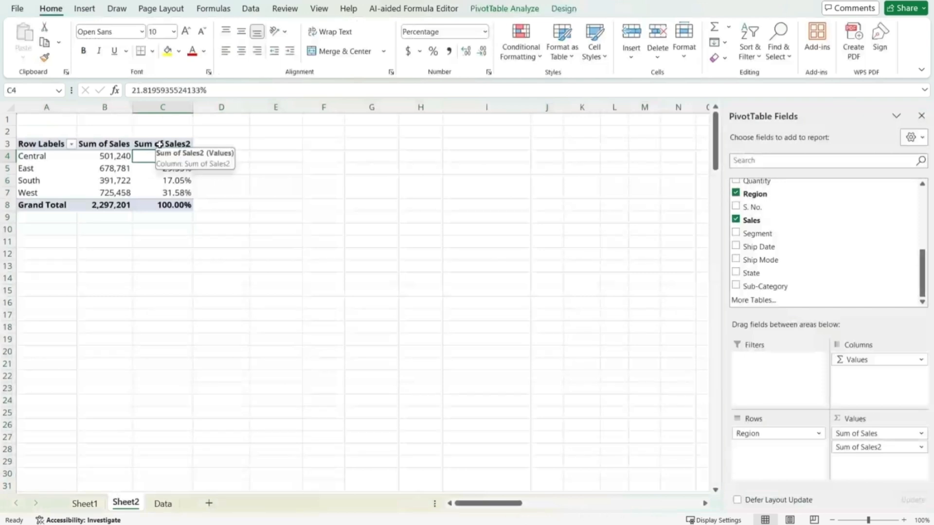
Rename the Sum of Sales2 column header to "% Revenues"
left_click(160, 144)
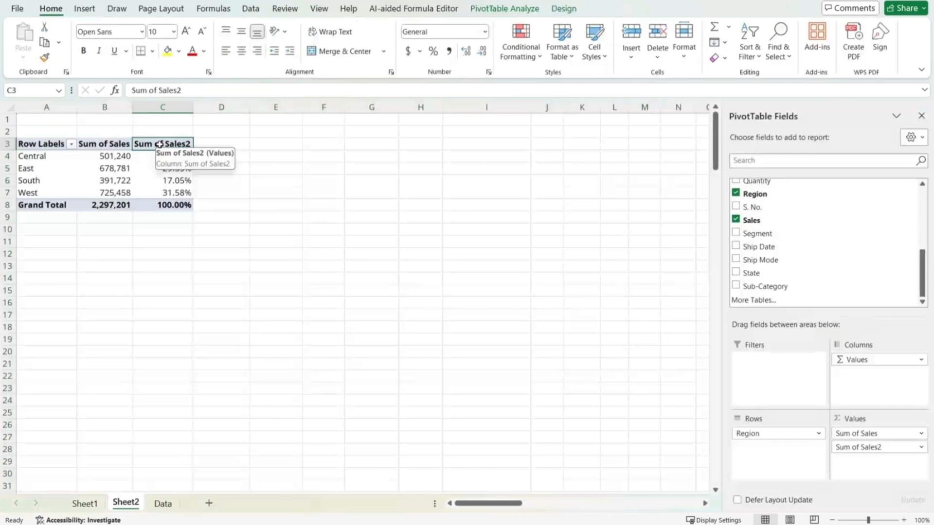
type("% Revenues")
key("Return")
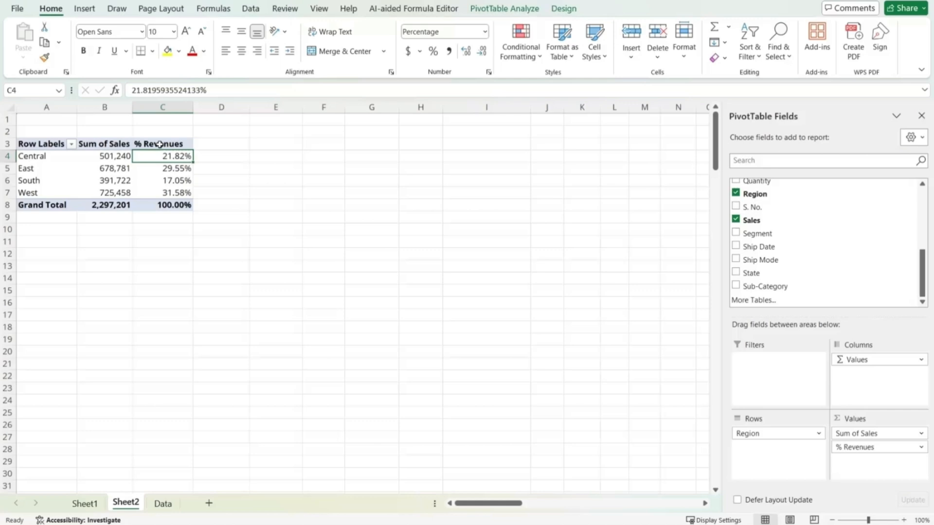
left_click(313, 269)
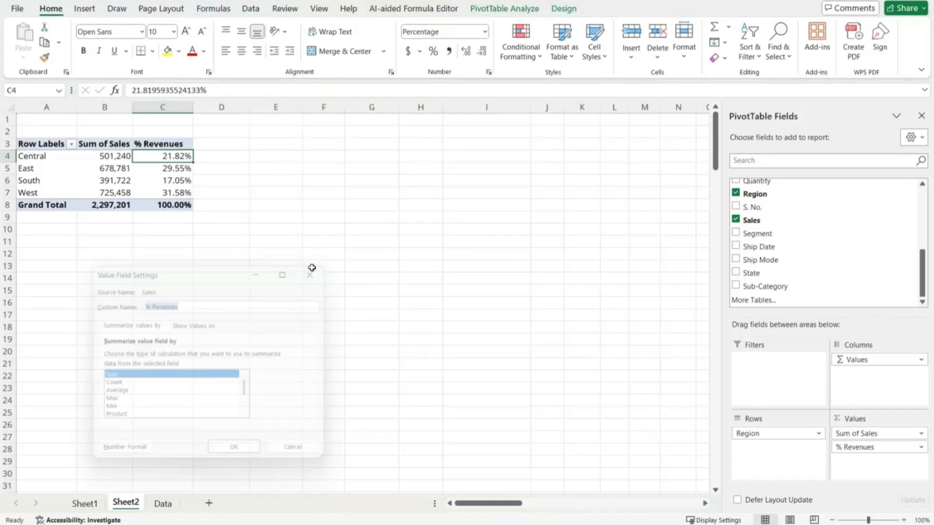
Change the custom name of the % Revenues value field to "Average Revenues" in its value field settings
right_click(157, 158)
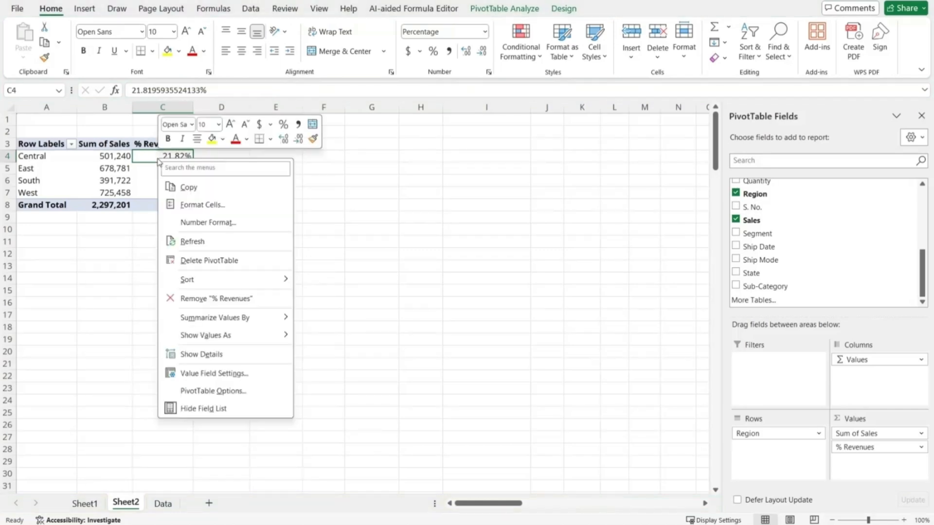
left_click(214, 373)
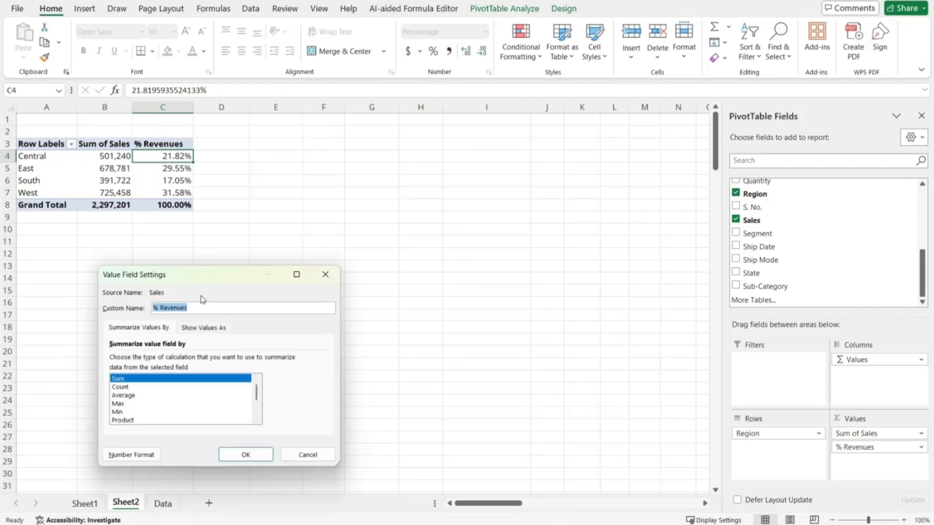
type("V")
key("BackSpace")
type("Average Revenues")
left_click(246, 452)
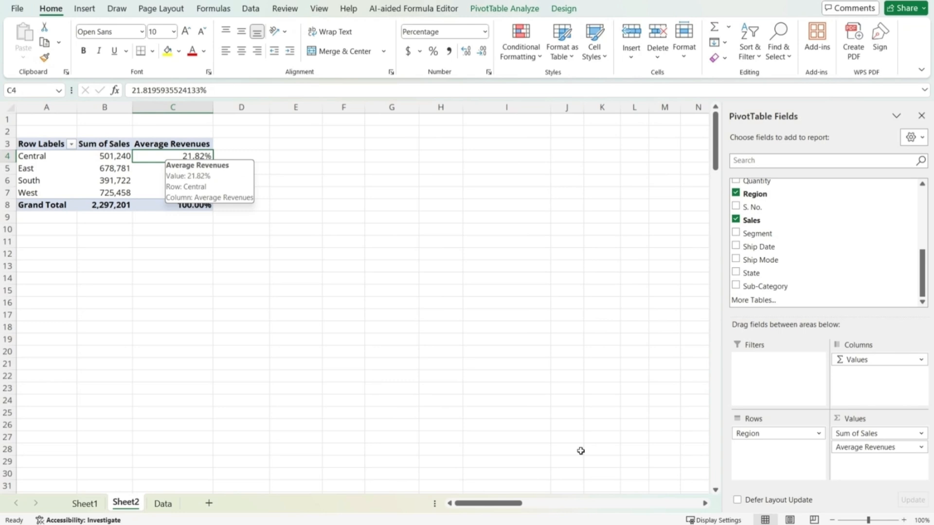
Remove the Average Revenues field from the PivotTable values and add Profit as a value field instead
left_click_drag(873, 449, 919, 244)
left_click(913, 246)
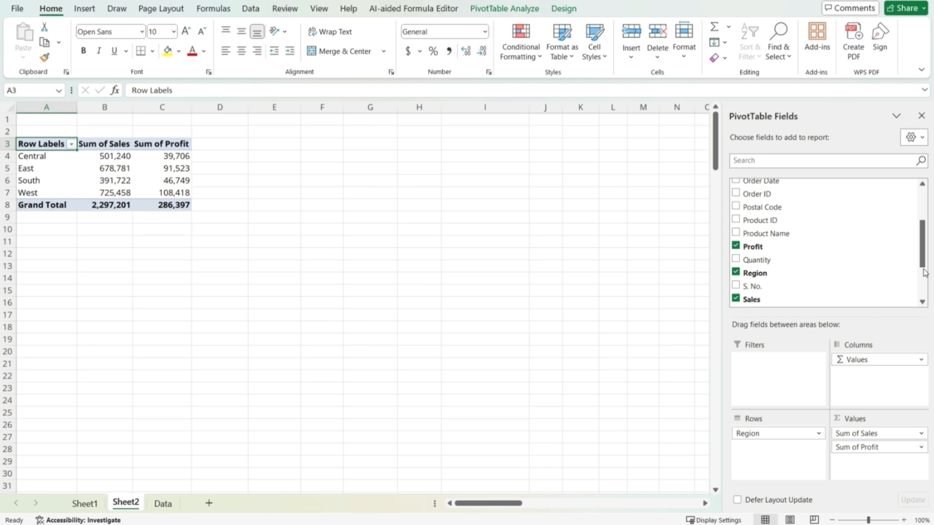
Add the Category field to the PivotTable and place it in the columns area, ahead of Values
left_click_drag(923, 265, 914, 228)
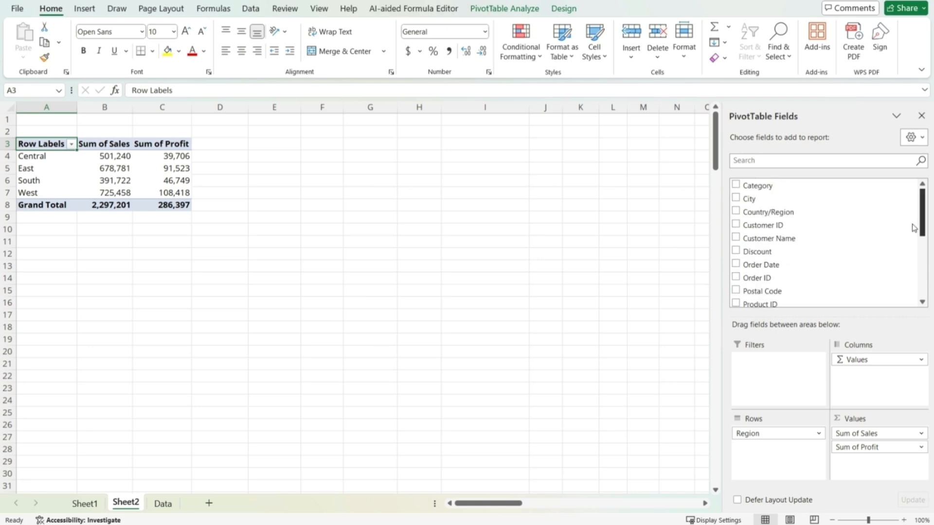
left_click(735, 185)
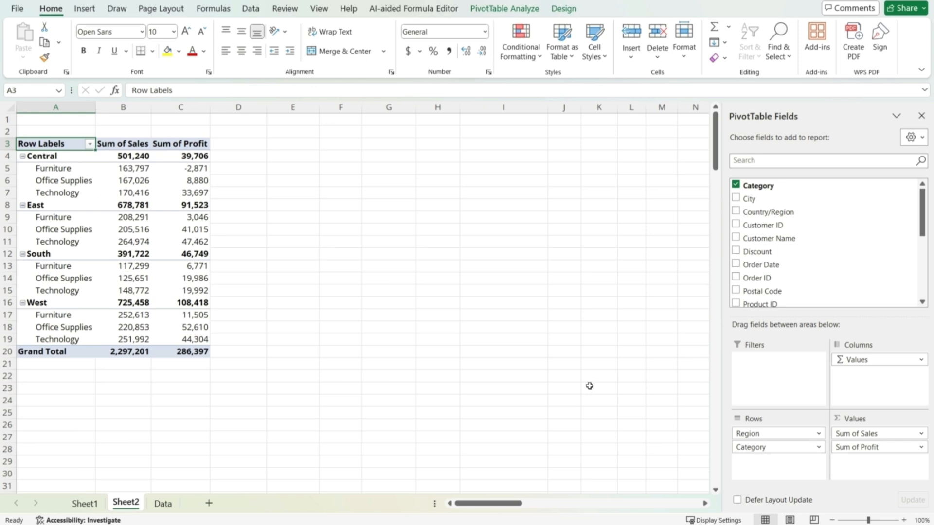
left_click_drag(762, 447, 851, 374)
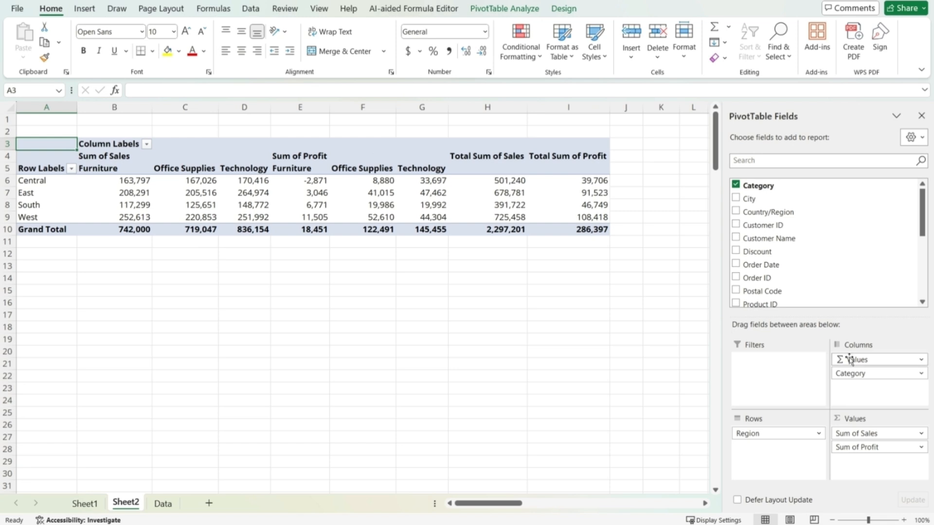
left_click_drag(850, 361, 839, 377)
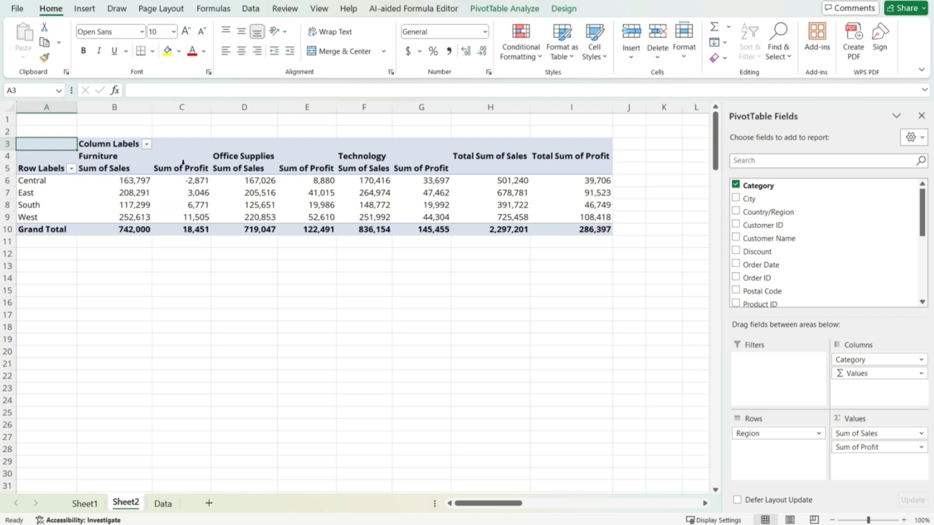
Summarize the Profit field by Average and apply the comma number style to its values under Furniture, including the grand total
left_click(201, 190)
right_click(201, 190)
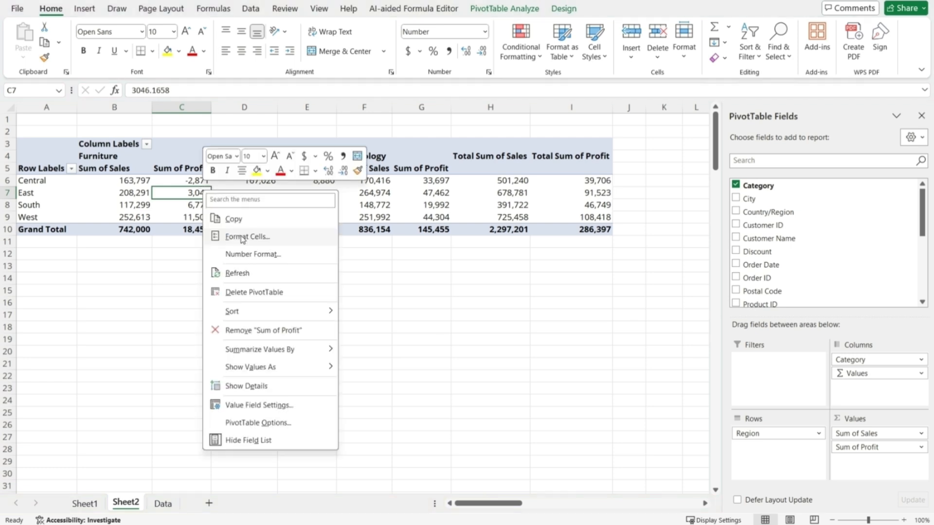
left_click(266, 410)
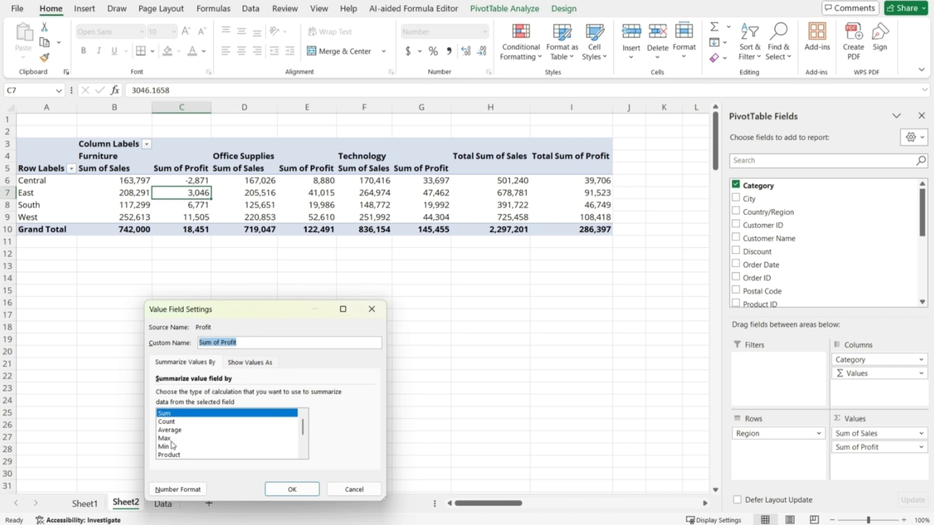
left_click(196, 431)
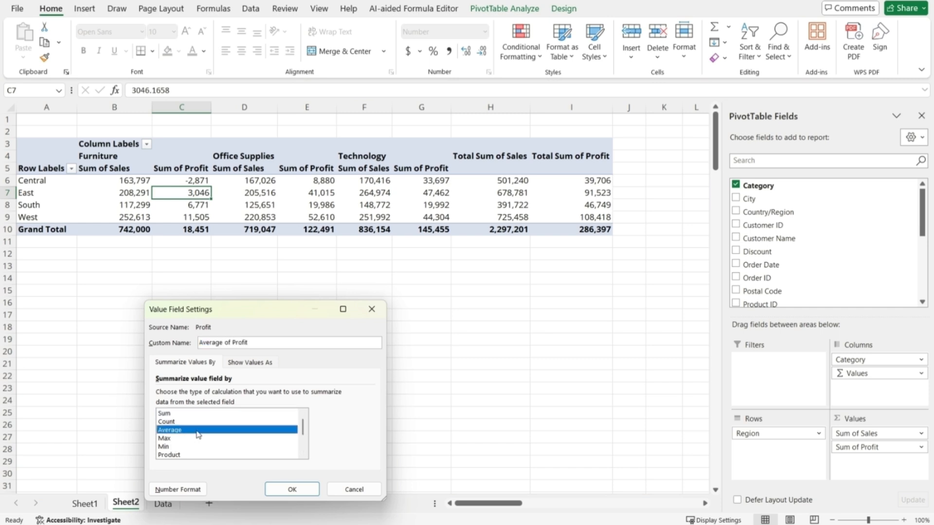
left_click(292, 490)
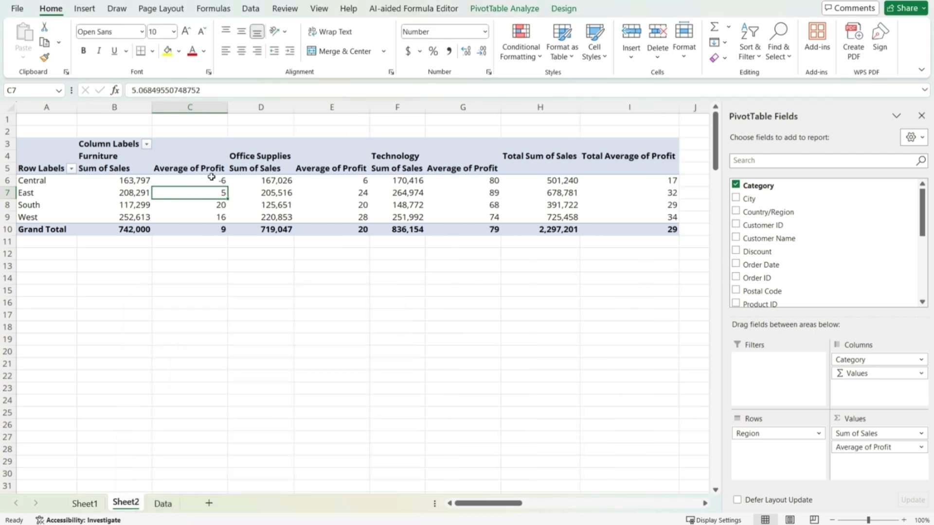
left_click_drag(211, 177, 214, 229)
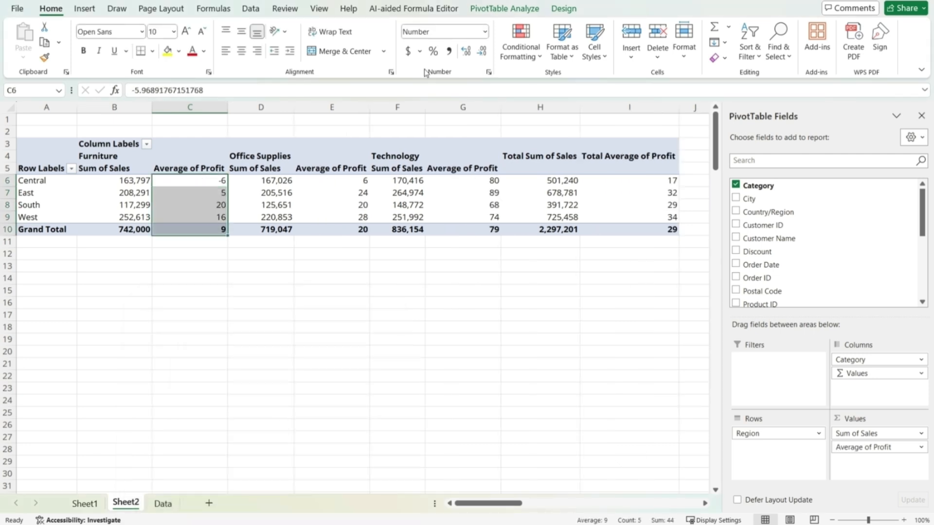
left_click(449, 51)
Summarize the Profit value field by Count instead of Average
left_click(220, 194)
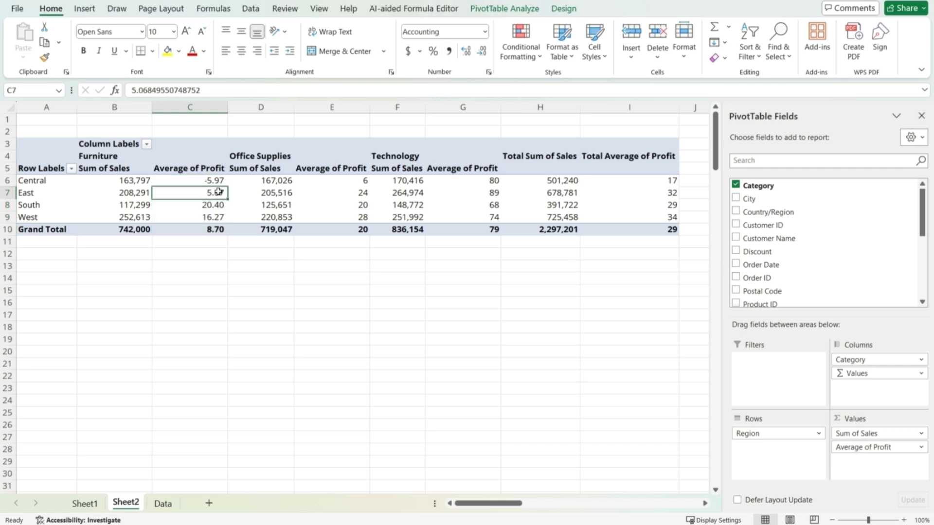
right_click(220, 193)
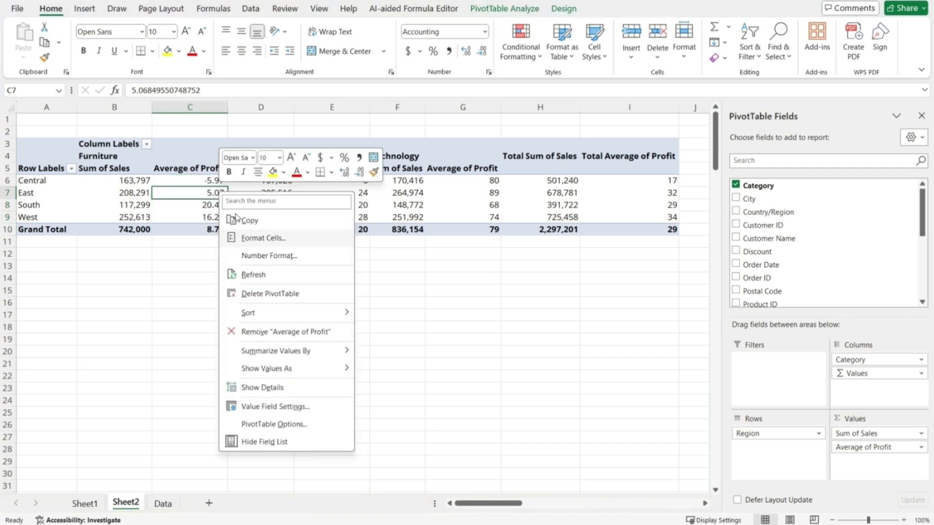
left_click(275, 407)
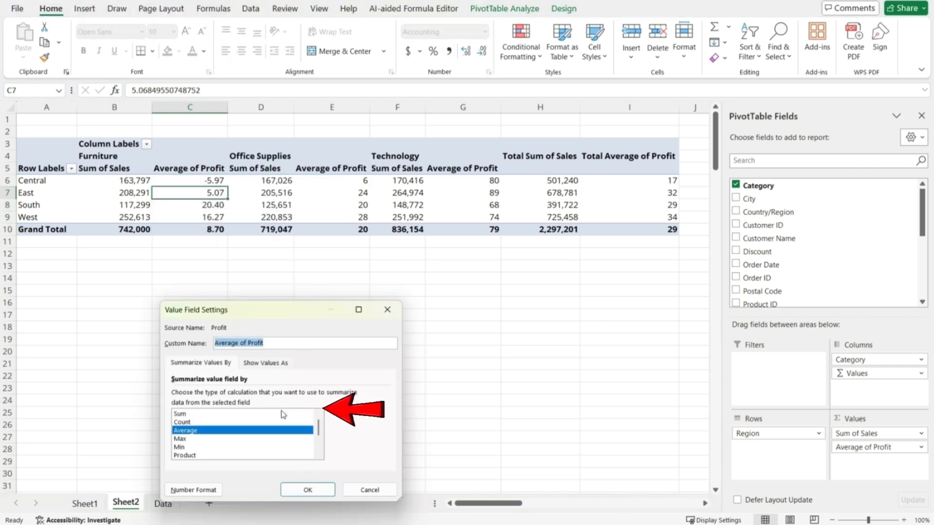
left_click(205, 422)
left_click(308, 489)
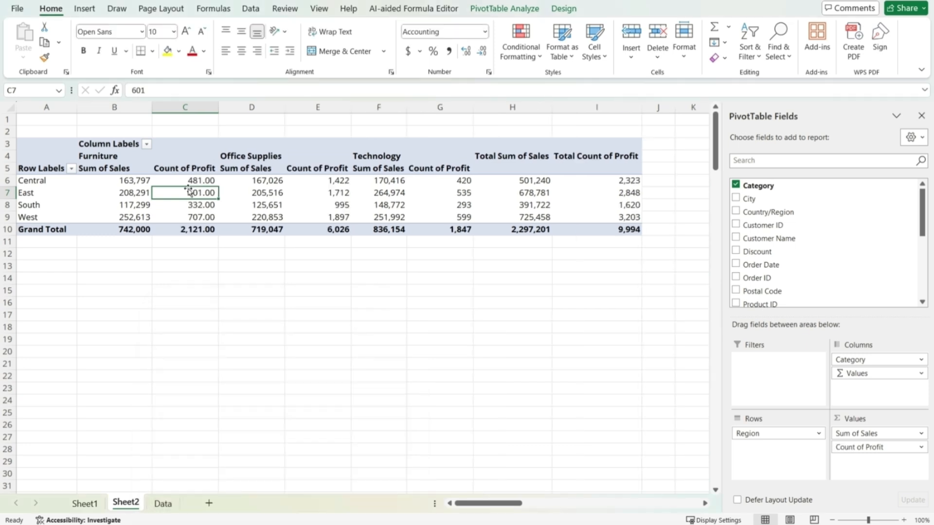
Set the Profit value field to be summarized by Sum
mouse_move(188, 221)
left_click(214, 181)
right_click(204, 184)
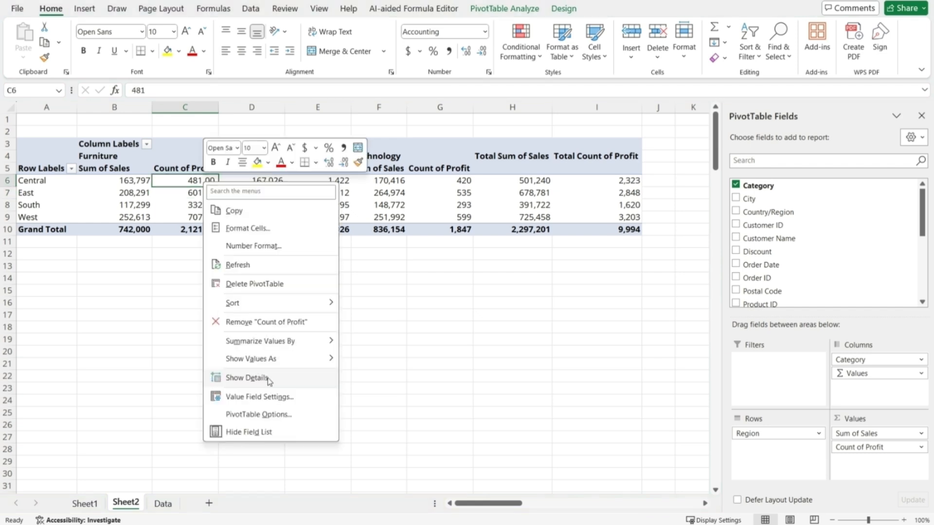
left_click(270, 404)
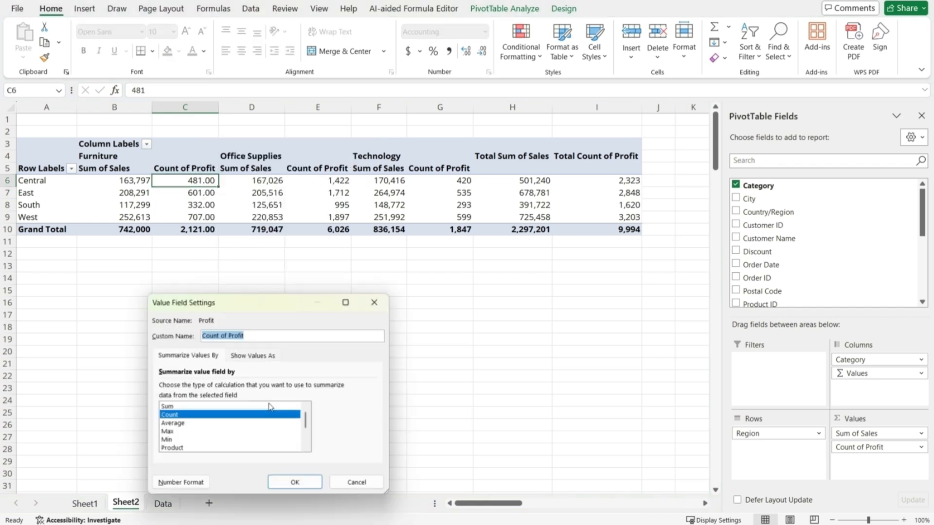
left_click(183, 407)
left_click(295, 483)
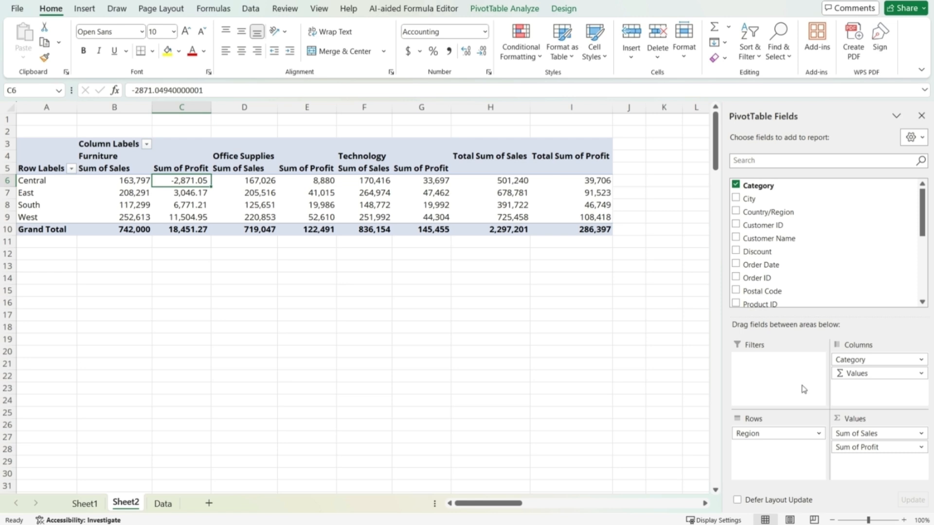
Move Category from the columns to the rows beneath Region and add Sub-Category as a further row level
left_click_drag(864, 362, 778, 447)
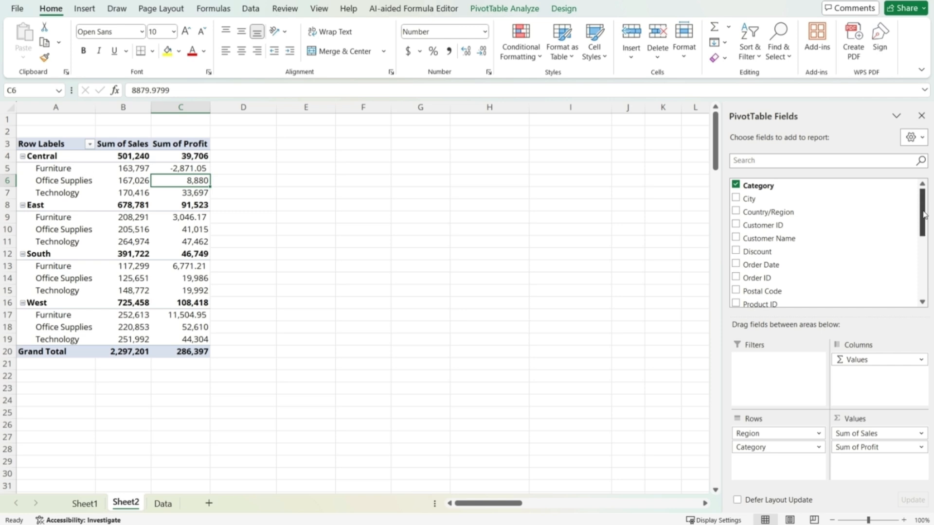
left_click_drag(923, 214, 923, 279)
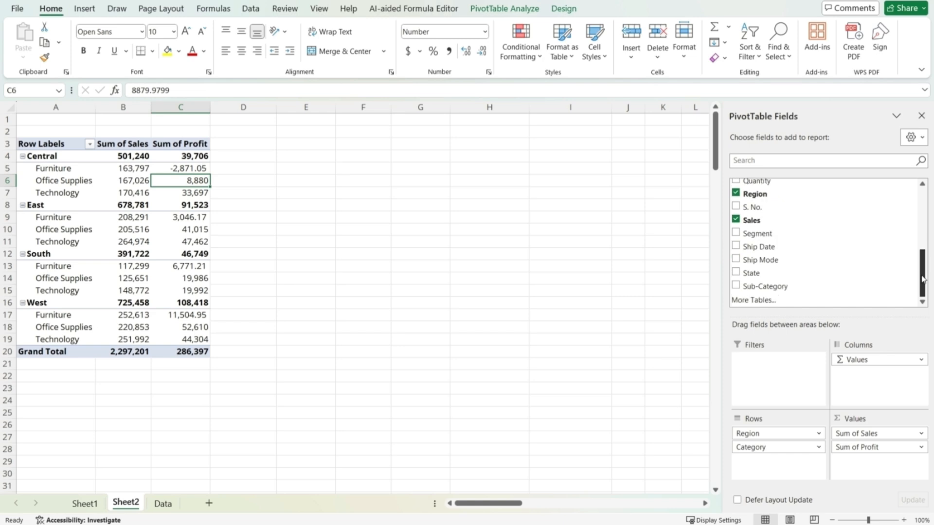
left_click(771, 286)
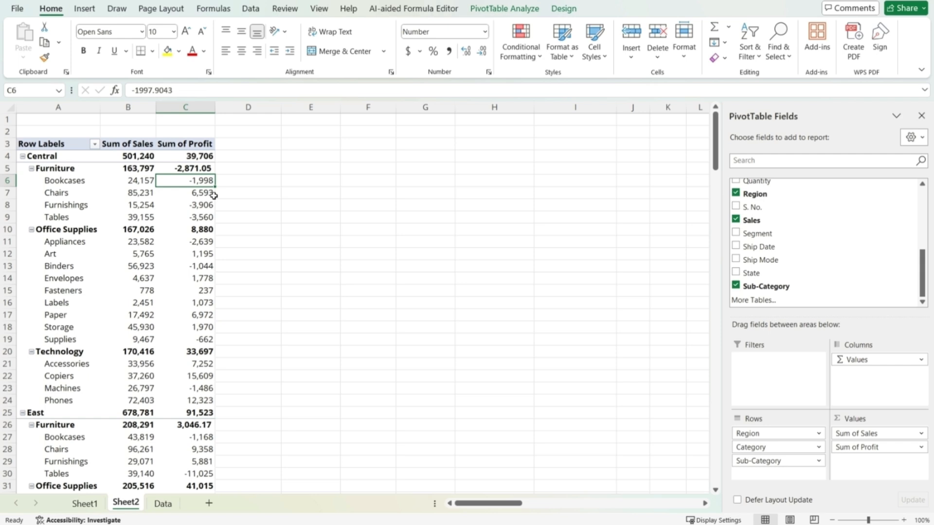
Add the State field to the PivotTable and place it in the filters area
mouse_move(214, 195)
mouse_move(925, 274)
left_mouse_down()
mouse_move(925, 207)
mouse_move(930, 273)
left_mouse_up()
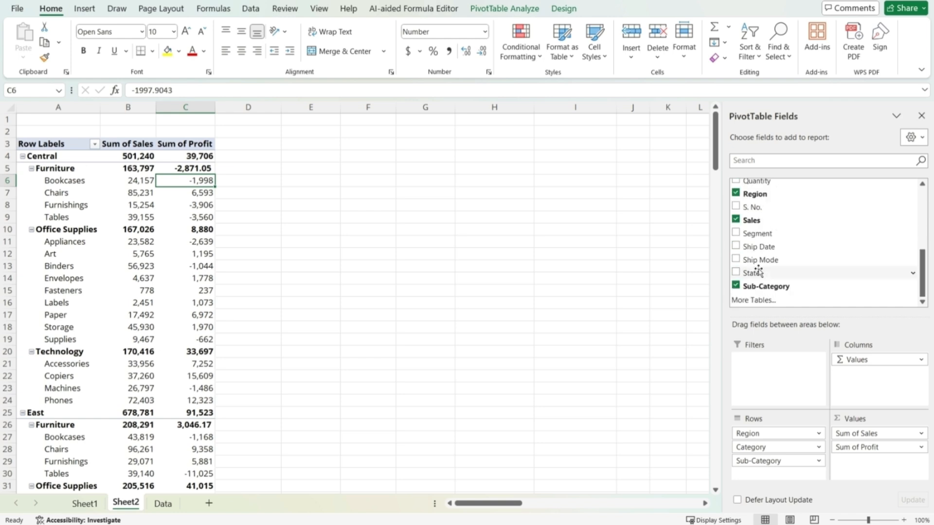
left_click(736, 273)
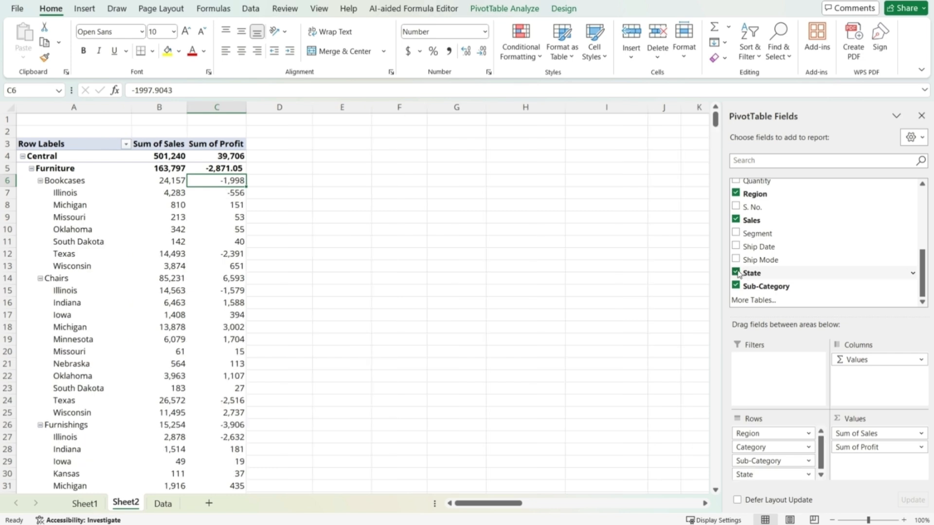
left_click_drag(765, 475, 768, 373)
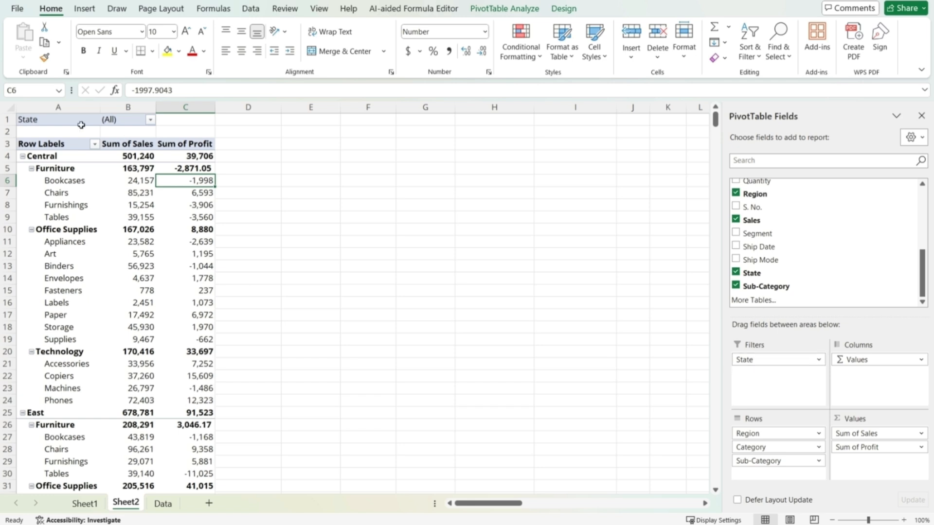
Filter the PivotTable report to show only the state Alabama
left_click(150, 121)
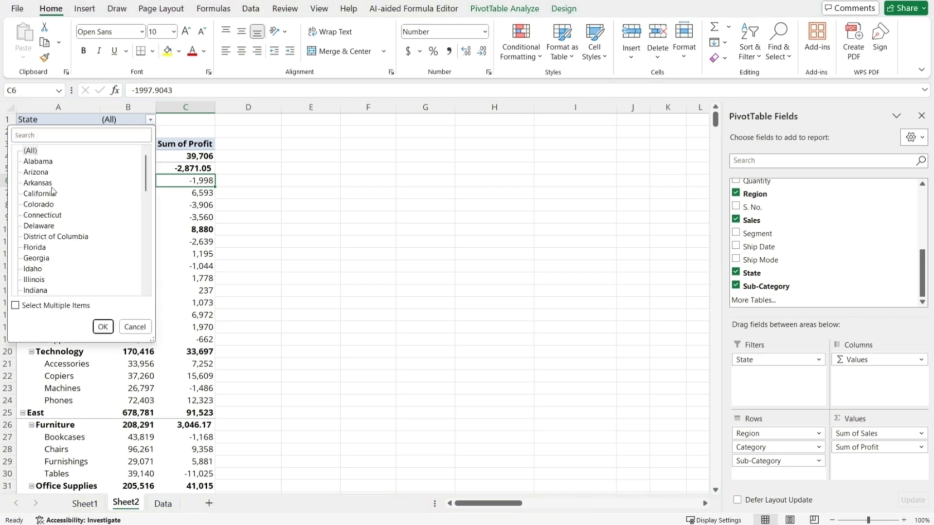
left_click(43, 162)
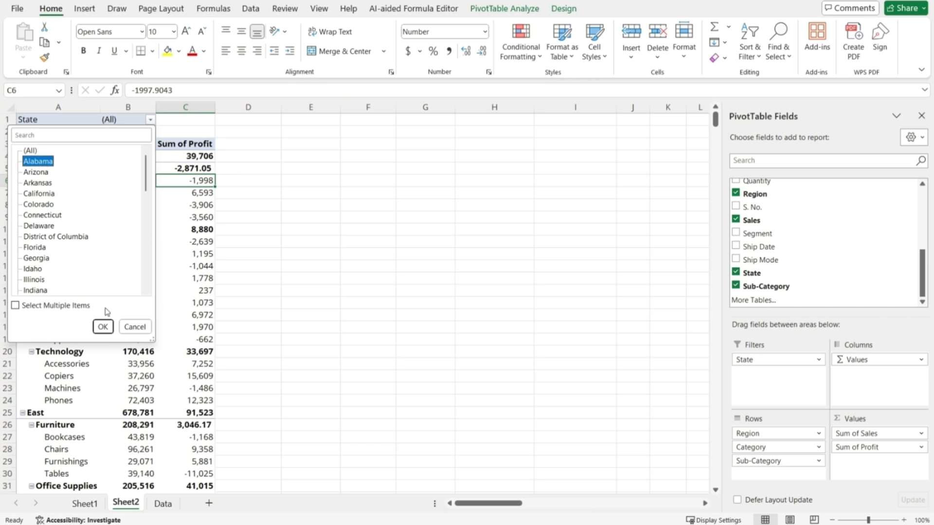
left_click(103, 327)
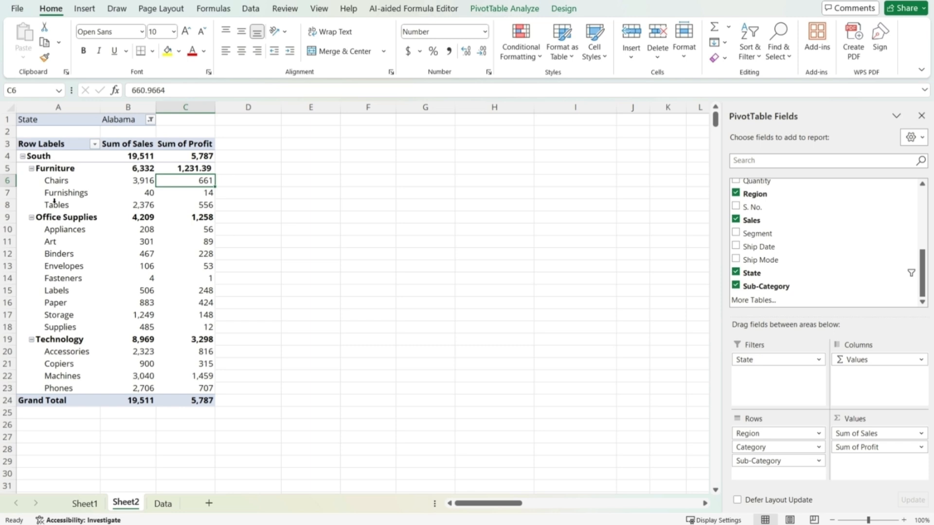
Allow multiple items in the State report filter and add Florida and Georgia to the selected states
left_click(151, 120)
left_click(151, 119)
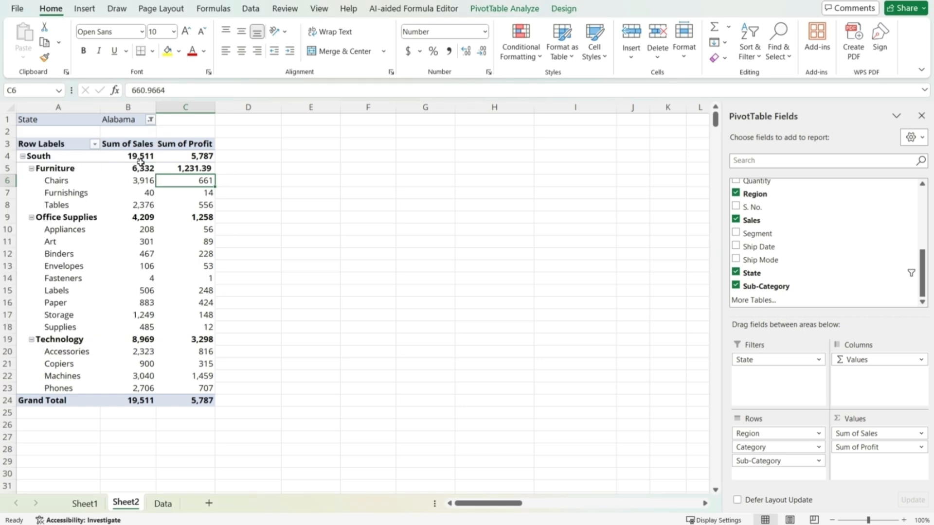
left_click(150, 120)
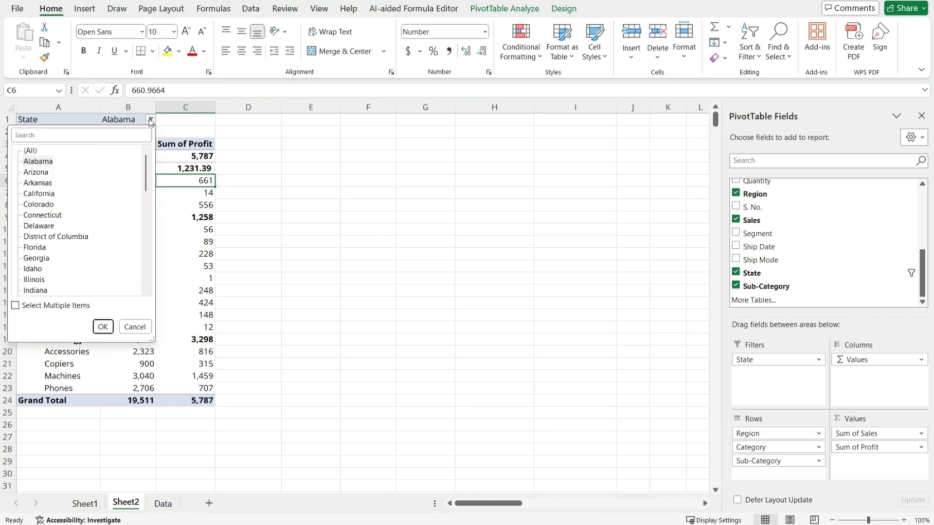
left_click(15, 306)
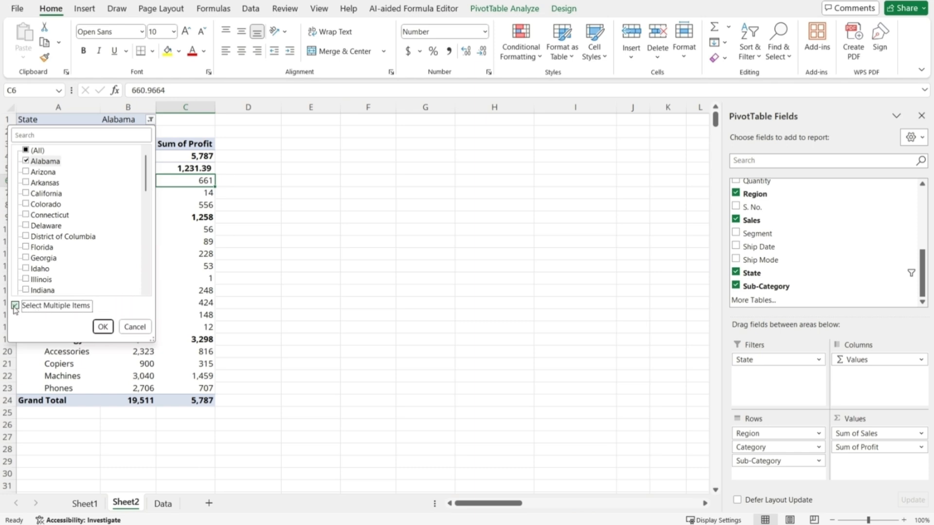
left_click(27, 248)
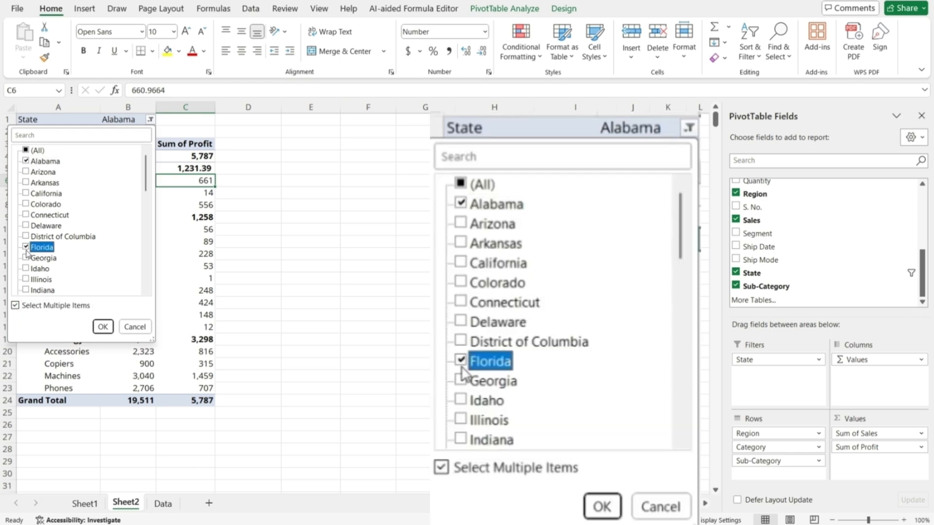
left_click(27, 258)
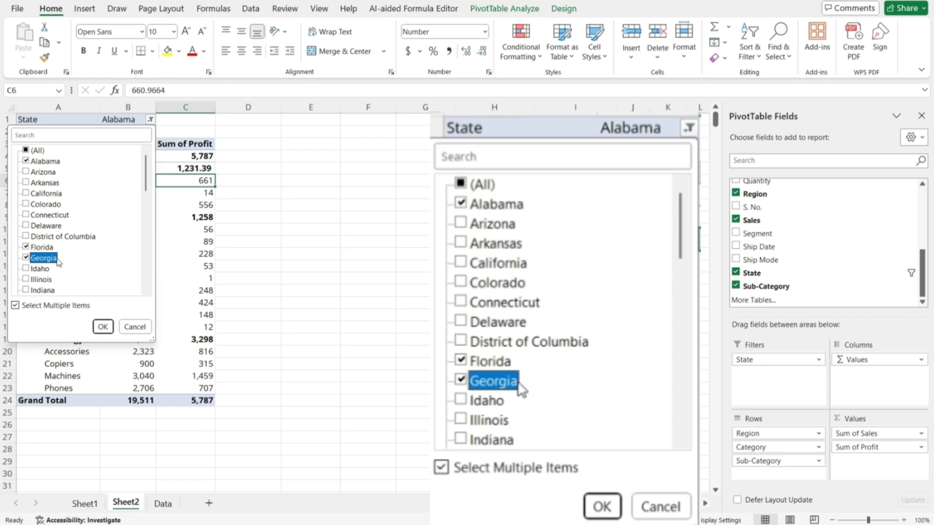
left_click(103, 327)
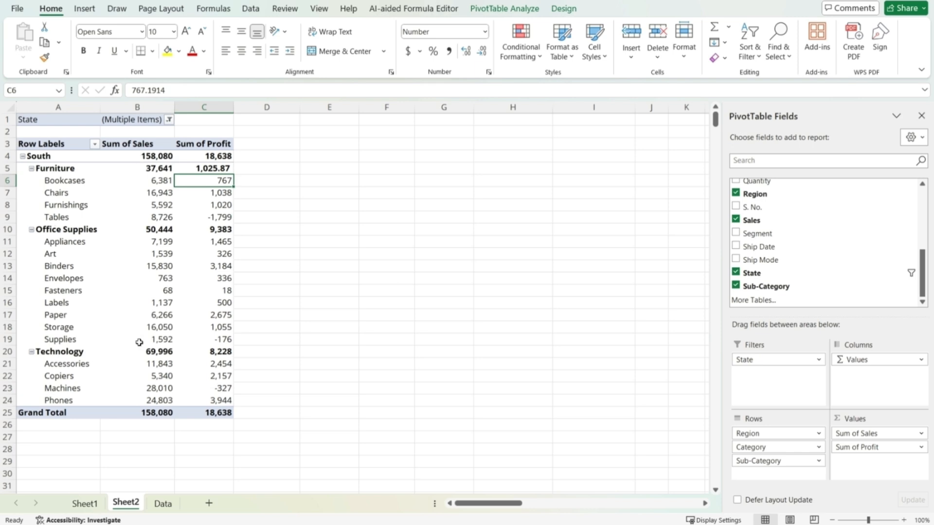
mouse_move(140, 337)
key("Down")
key("Down")
key("Down")
key("Down")
key("Down")
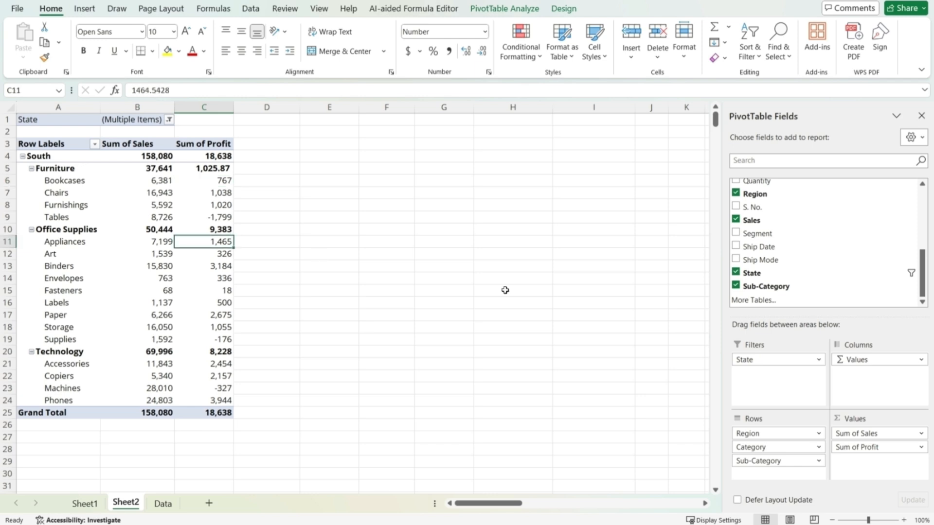